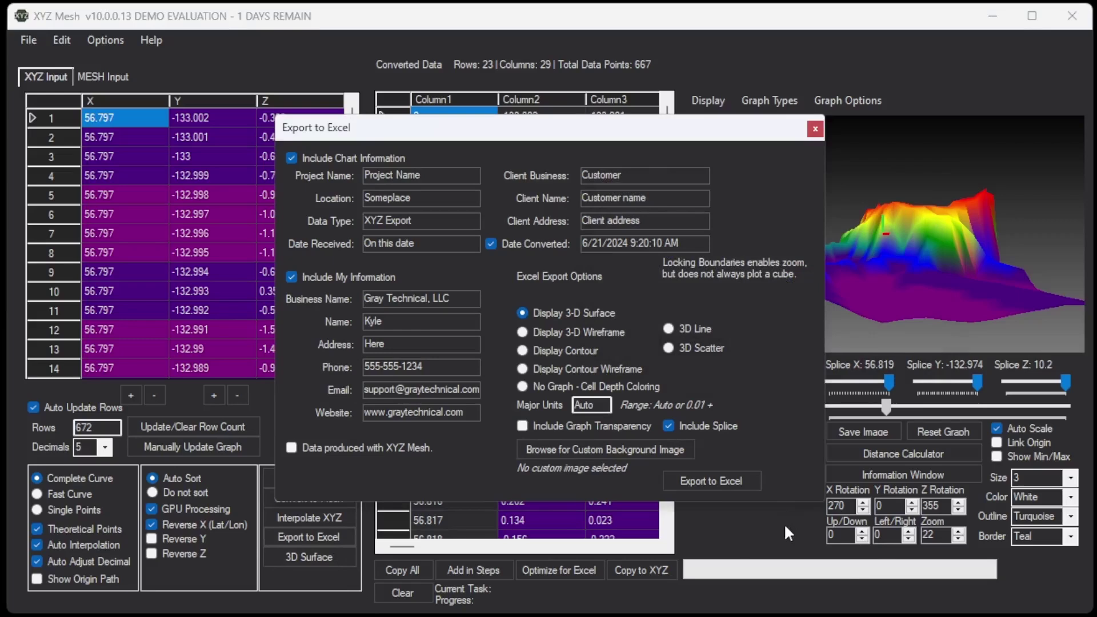
Export the converted elevation data to Excel with Display 3-D Surface selected.
left_click(742, 478)
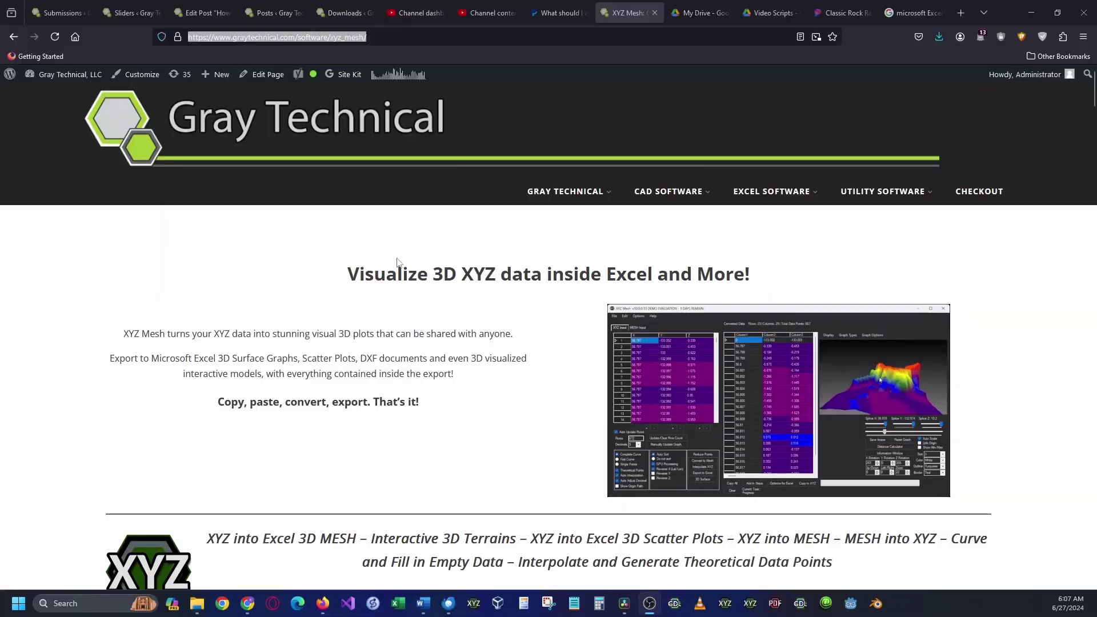
scroll(472, 297, "down", 10)
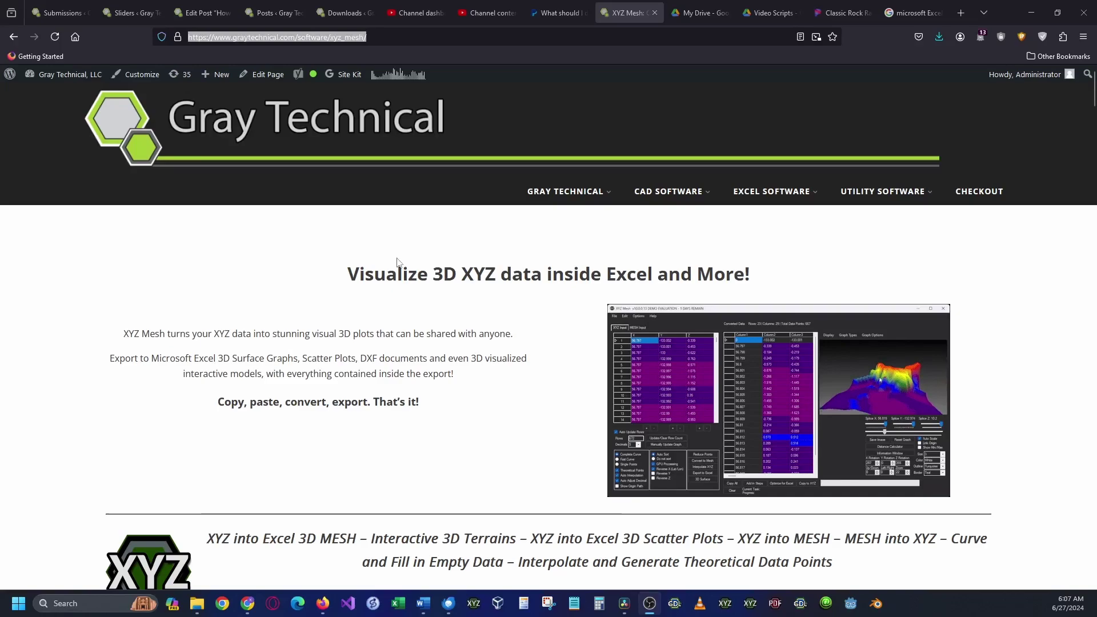
Enter the requester's name and e-mail in the trial form and submit the XYZ Mesh trial request.
scroll(473, 303, "down", 15)
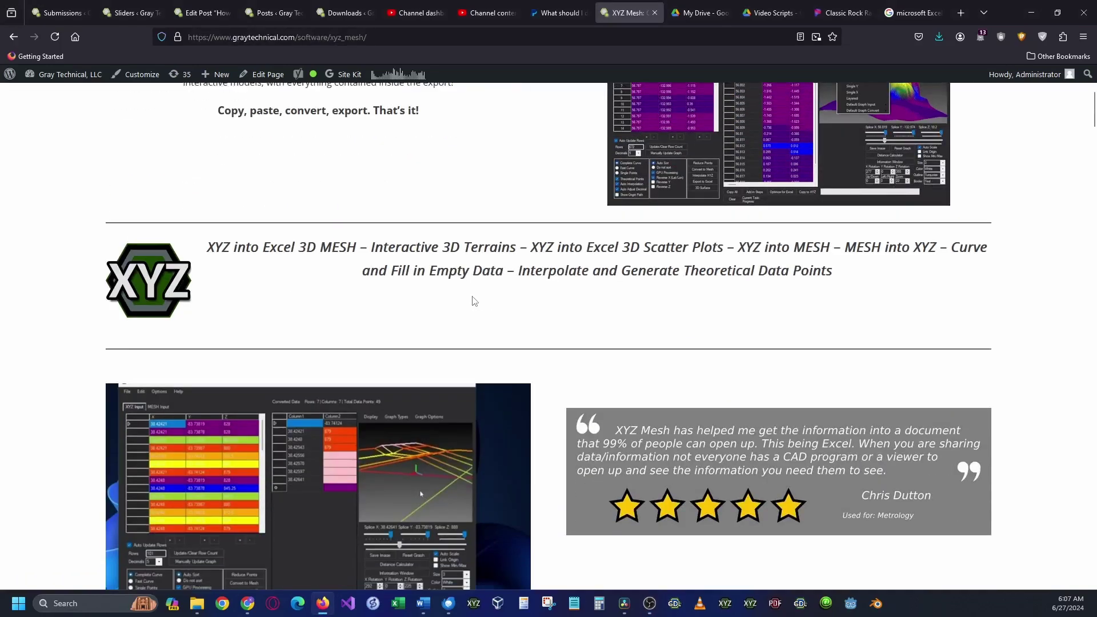
scroll(473, 302, "down", 20)
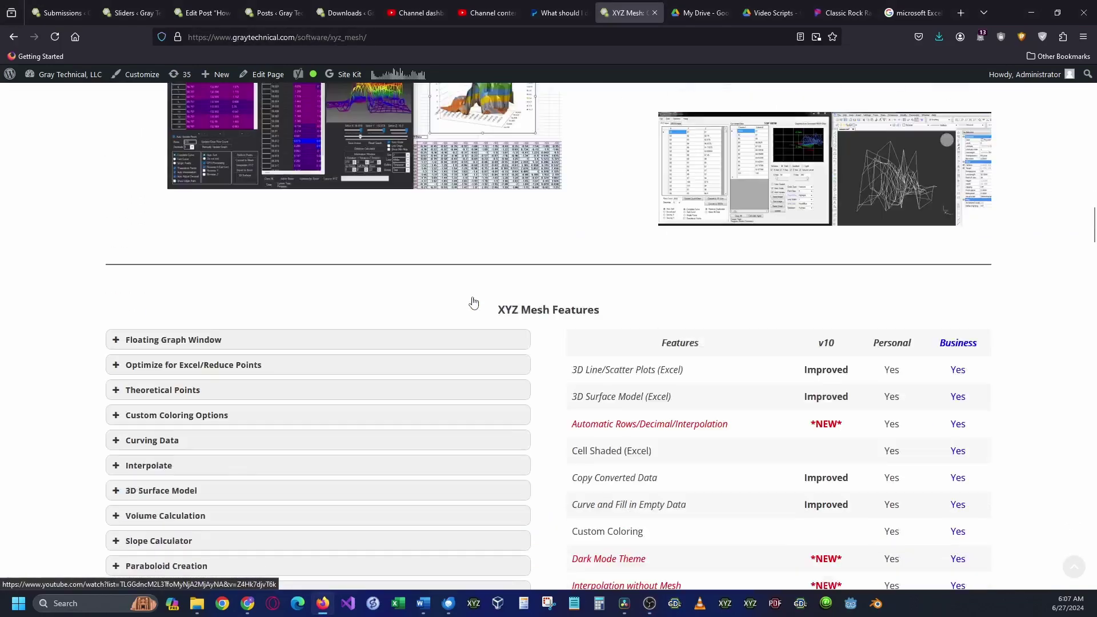
scroll(473, 303, "down", 5)
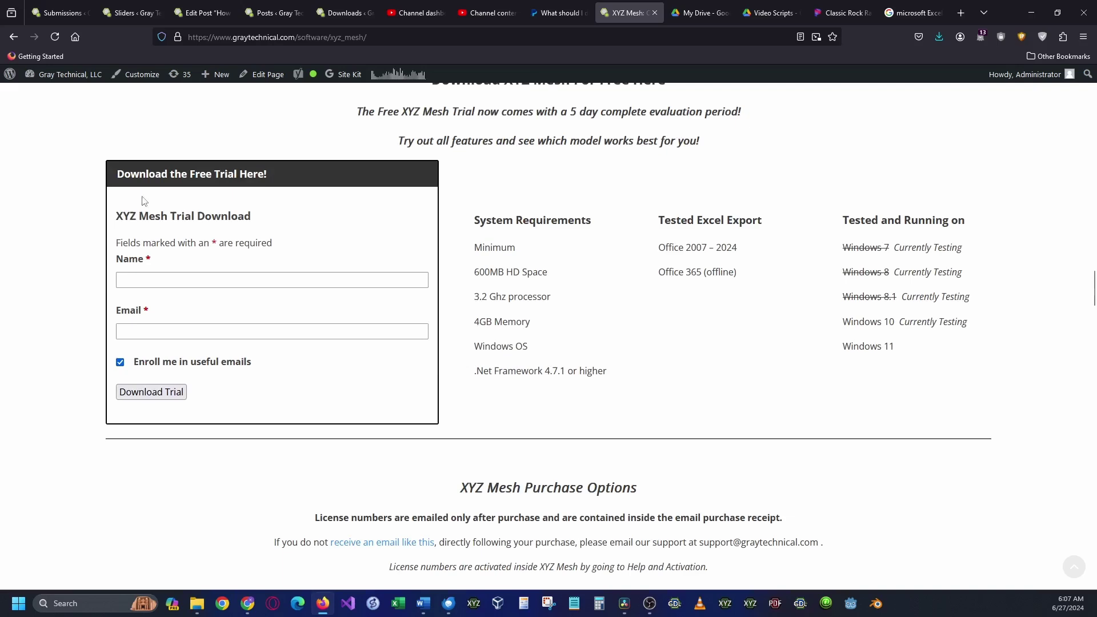
left_click(177, 282)
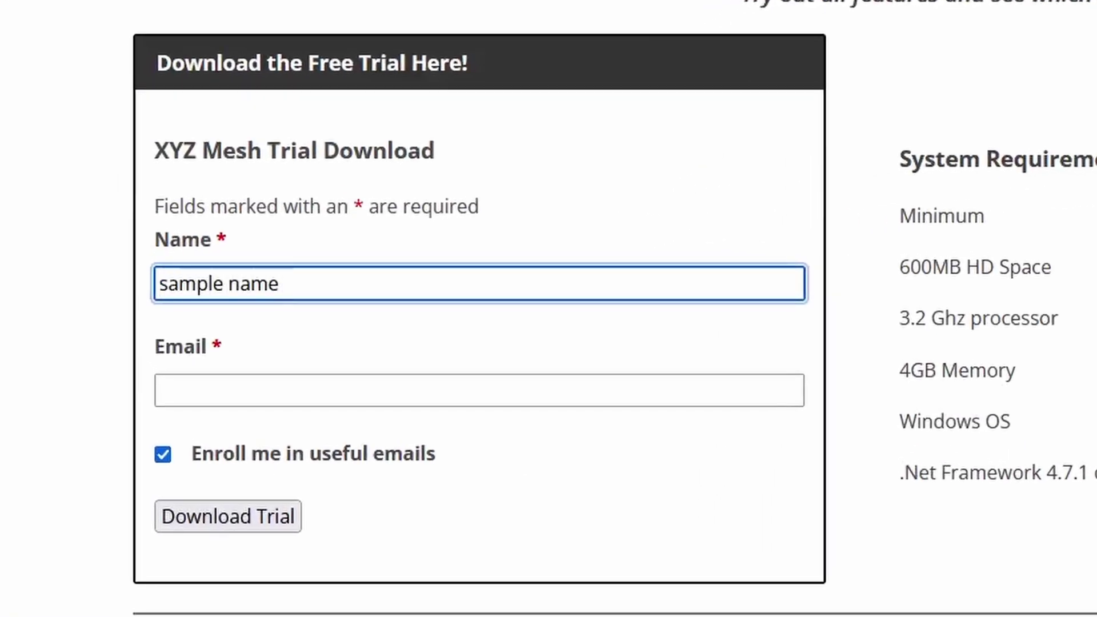
left_click(479, 391)
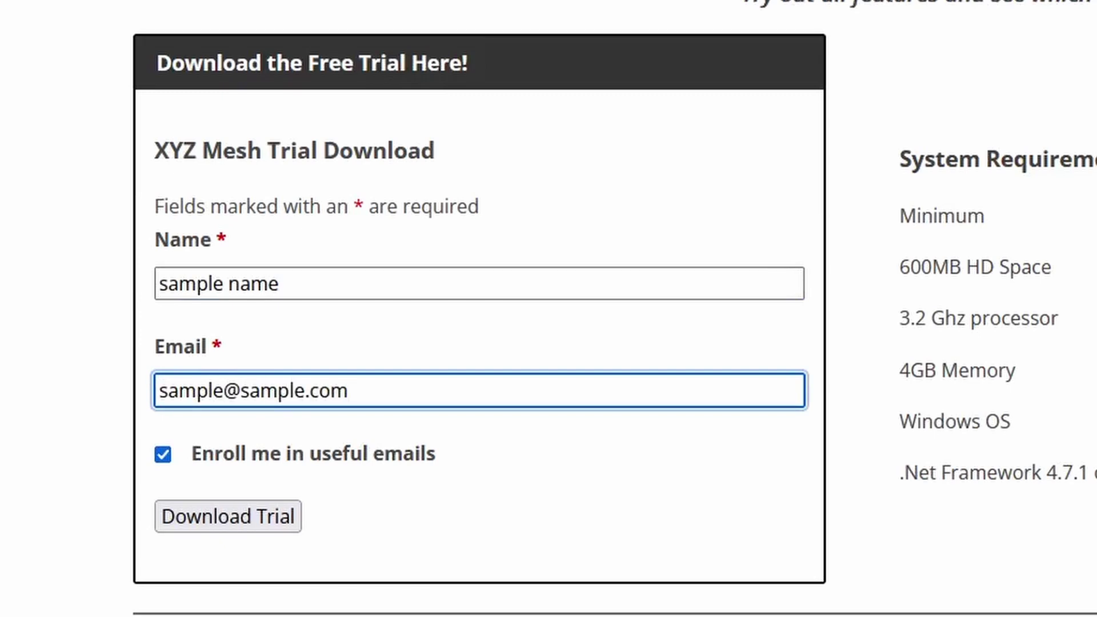
left_click(262, 513)
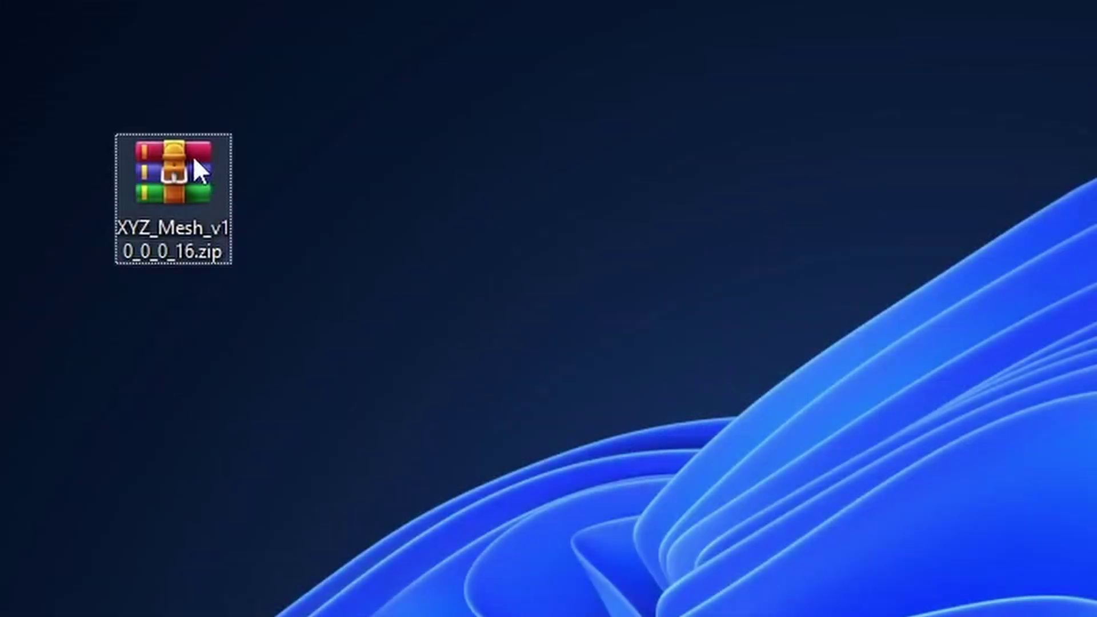
Extract all files from the XYZ Mesh trial zip into the suggested folder.
right_click(212, 166)
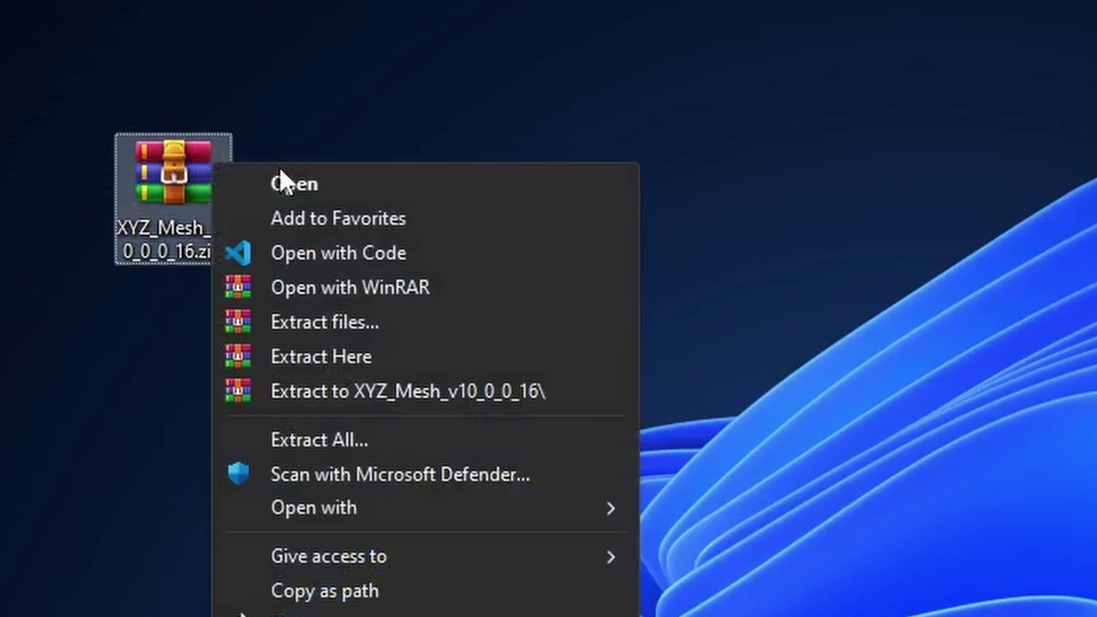
left_click(363, 439)
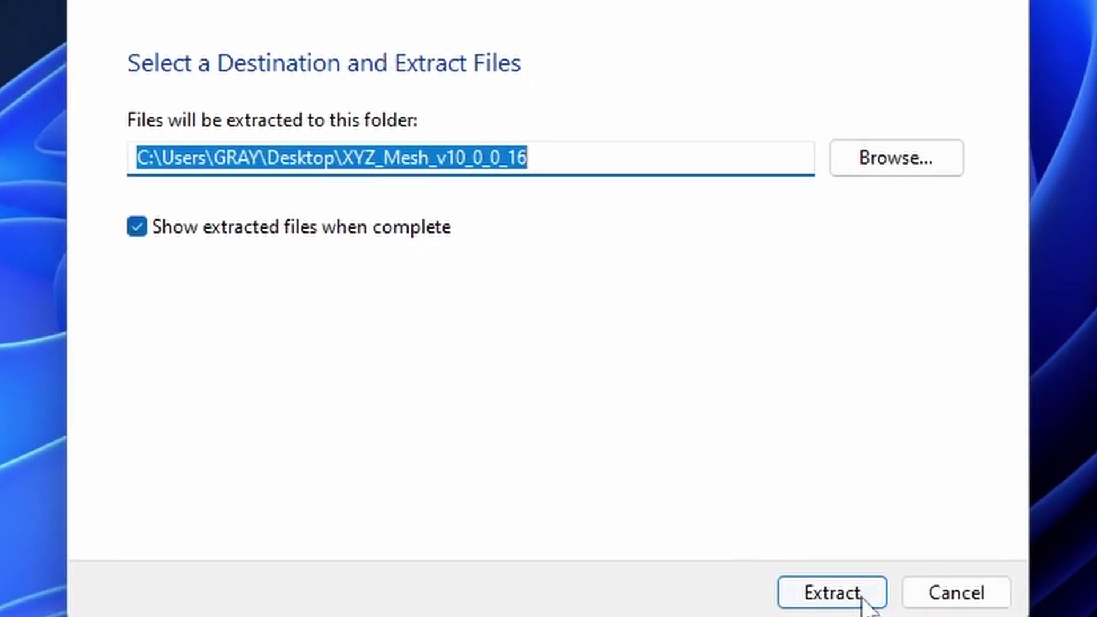
left_click(864, 594)
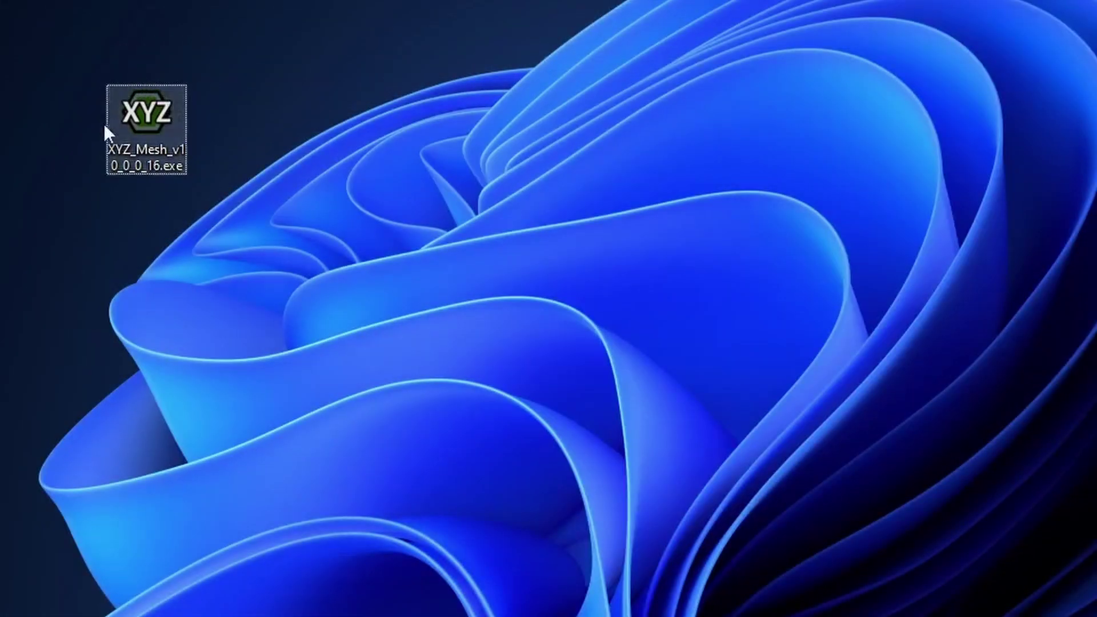
Run XYZ_Mesh_v10_0_0_16.exe as administrator, accept the licence, finish setup and dismiss the evaluation notice.
right_click(135, 104)
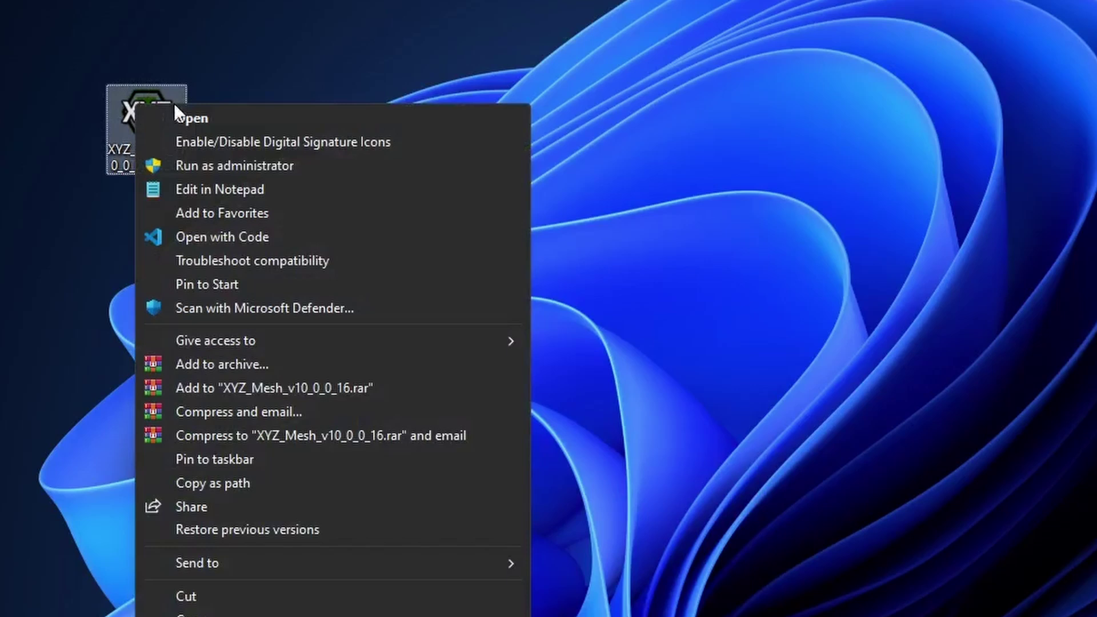
left_click(320, 165)
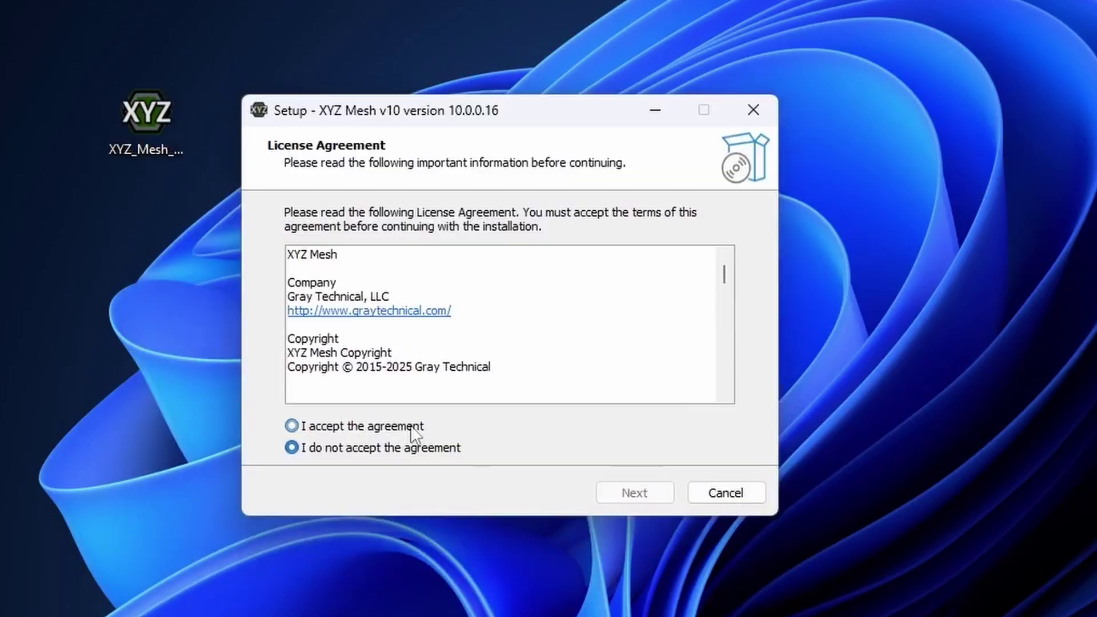
left_click(400, 425)
left_click(635, 494)
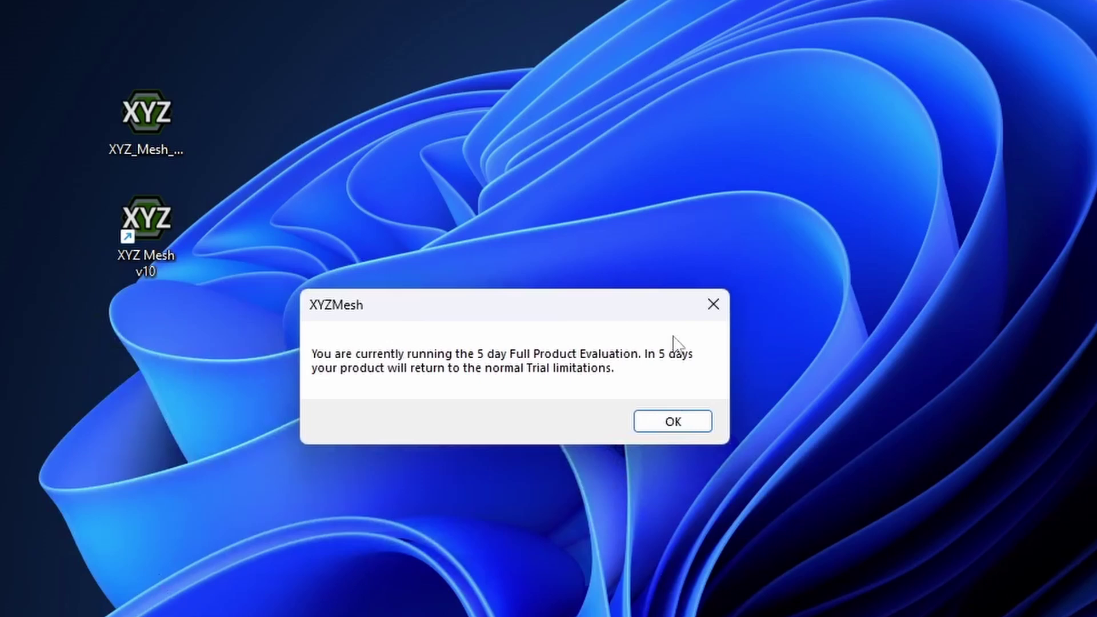
left_click(679, 427)
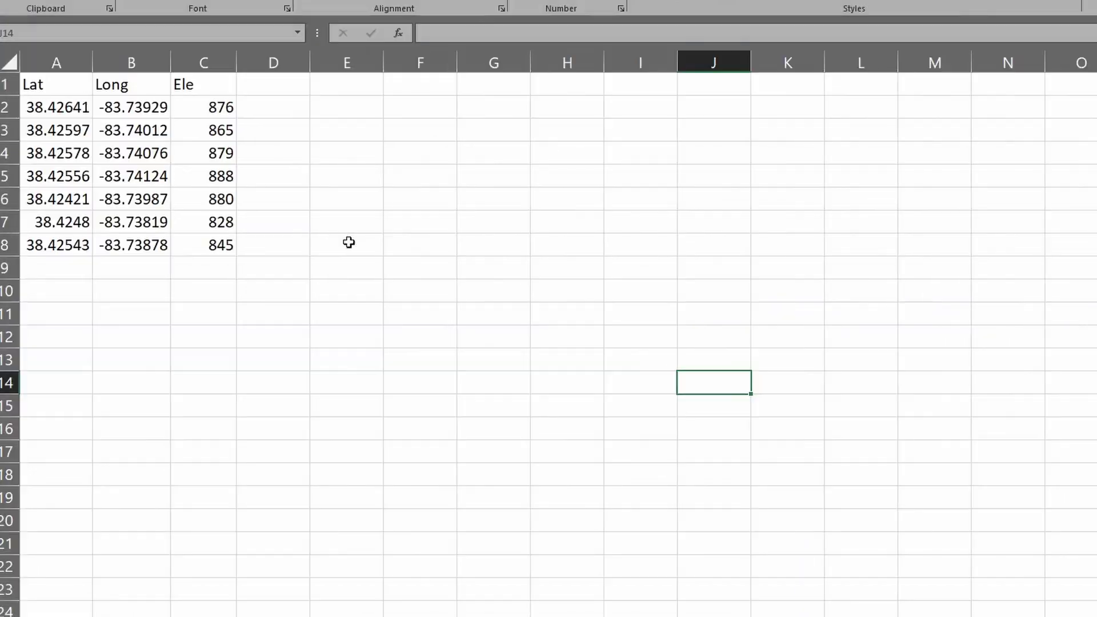
Copy the Lat, Long and Ele values in cells A2:C8.
left_click_drag(53, 108, 218, 241)
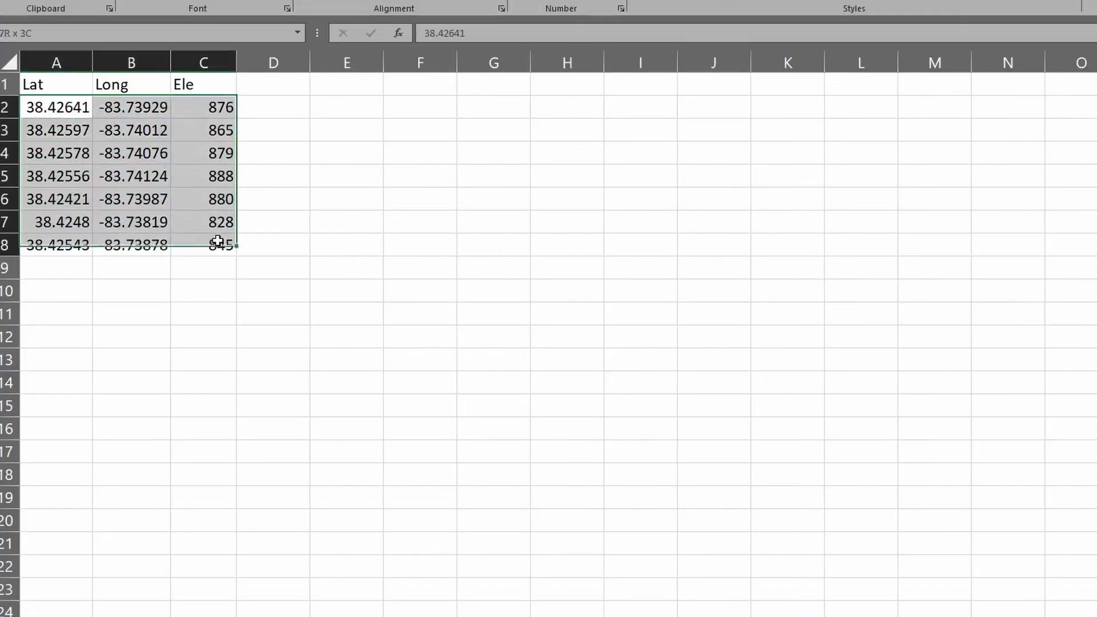
right_click(129, 115)
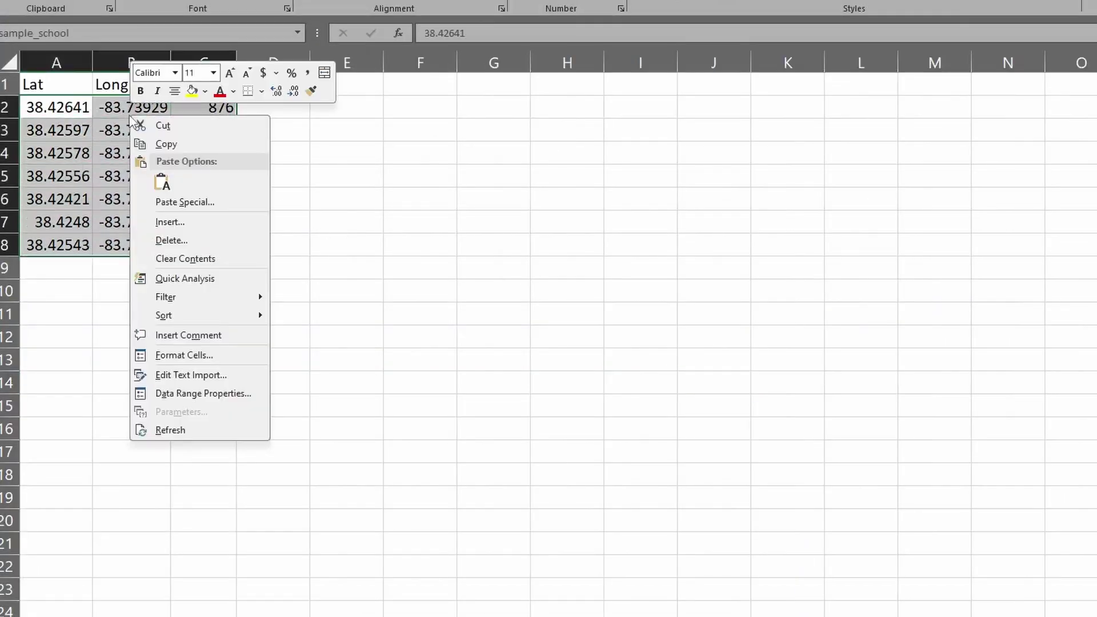
left_click(166, 144)
Paste the copied coordinates into the first X cell of XYZ Mesh's input grid.
key("alt+Tab")
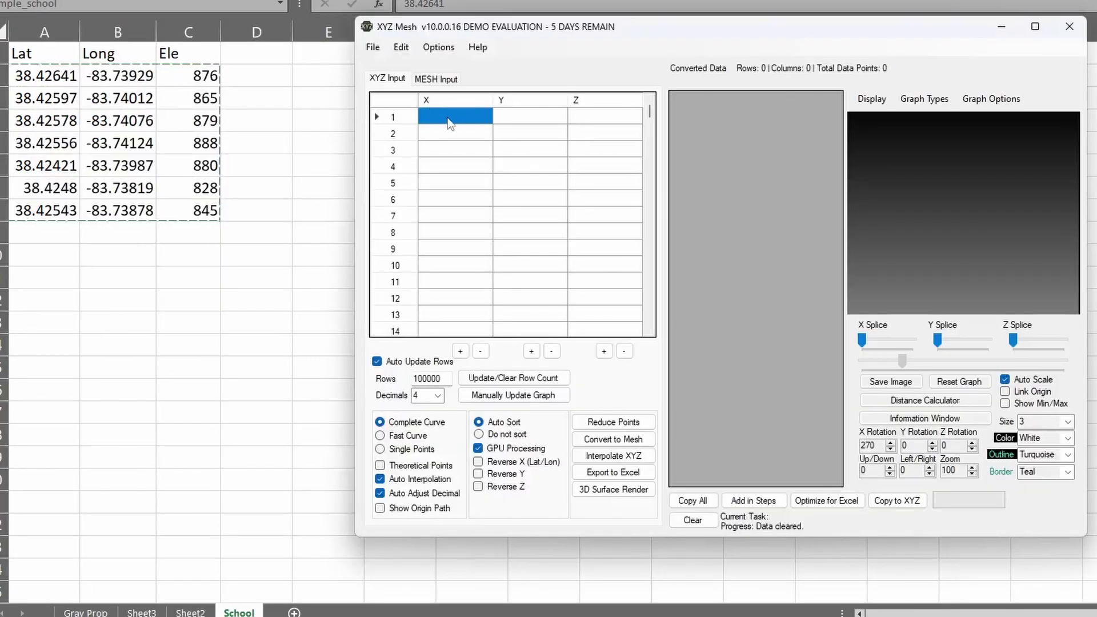
right_click(448, 119)
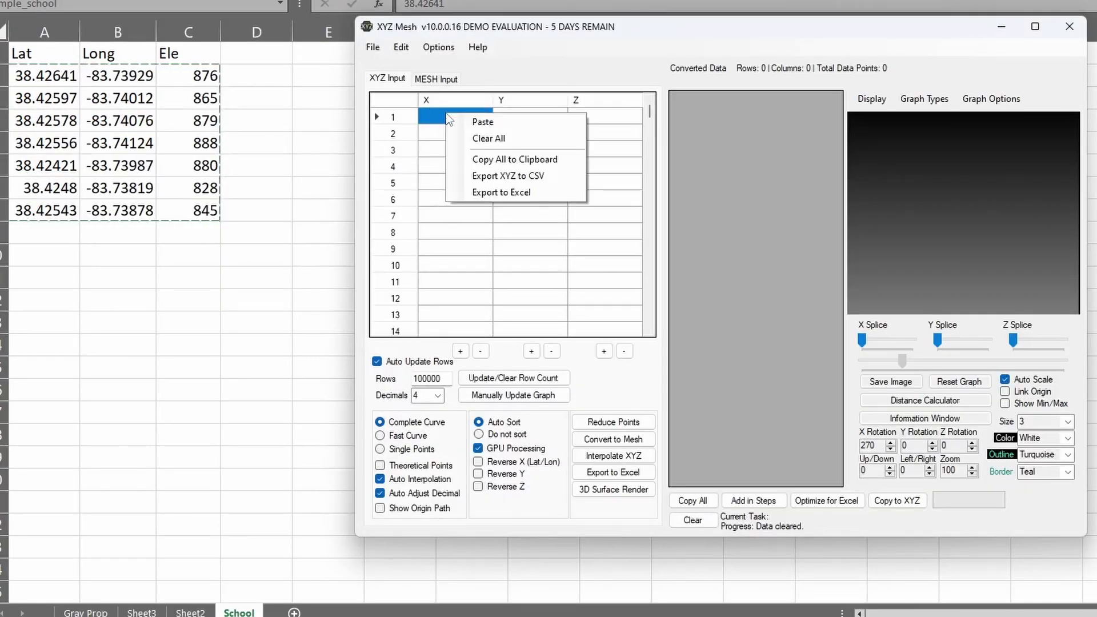
left_click(486, 122)
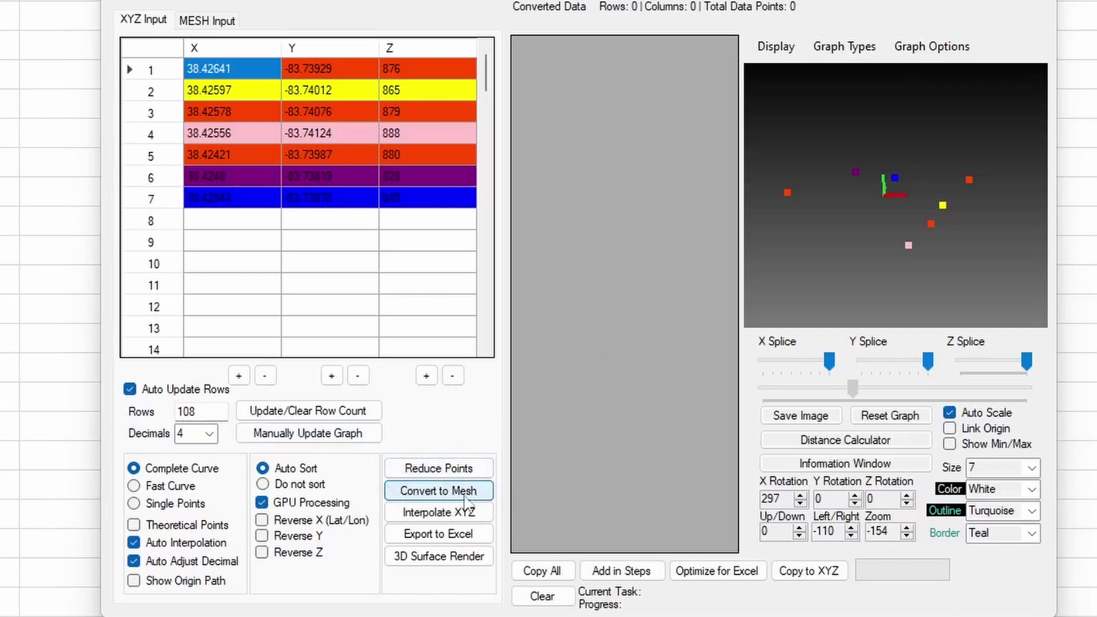
Convert the points to a 7×7 mesh, zoom out and tilt the view, and set line size 3.
left_click(485, 498)
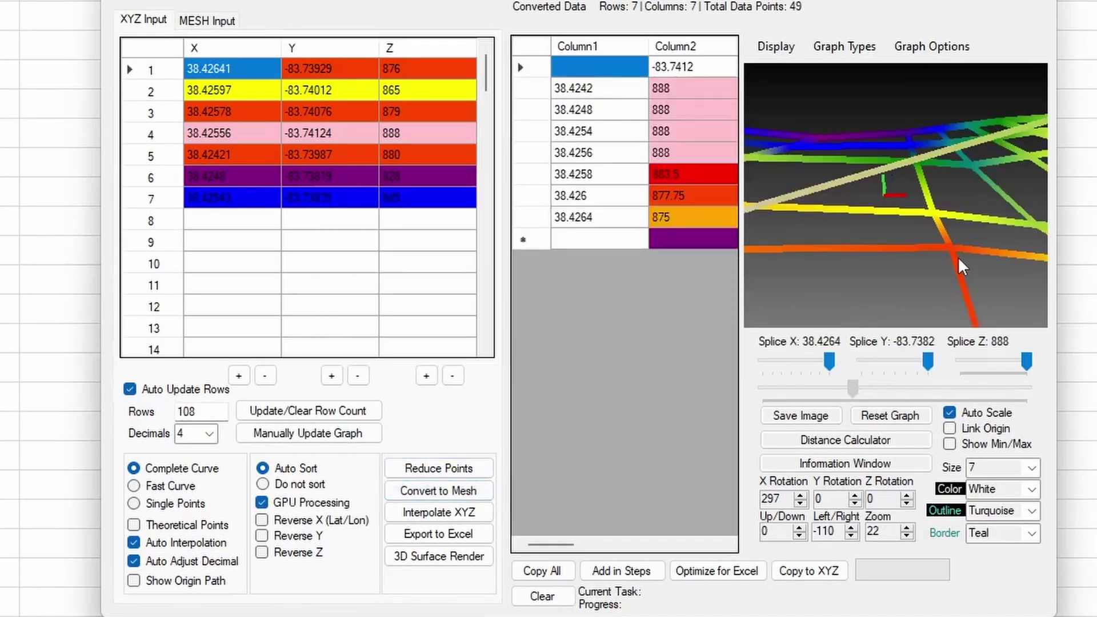
scroll(956, 256, "down", 5)
scroll(948, 256, "down", 2)
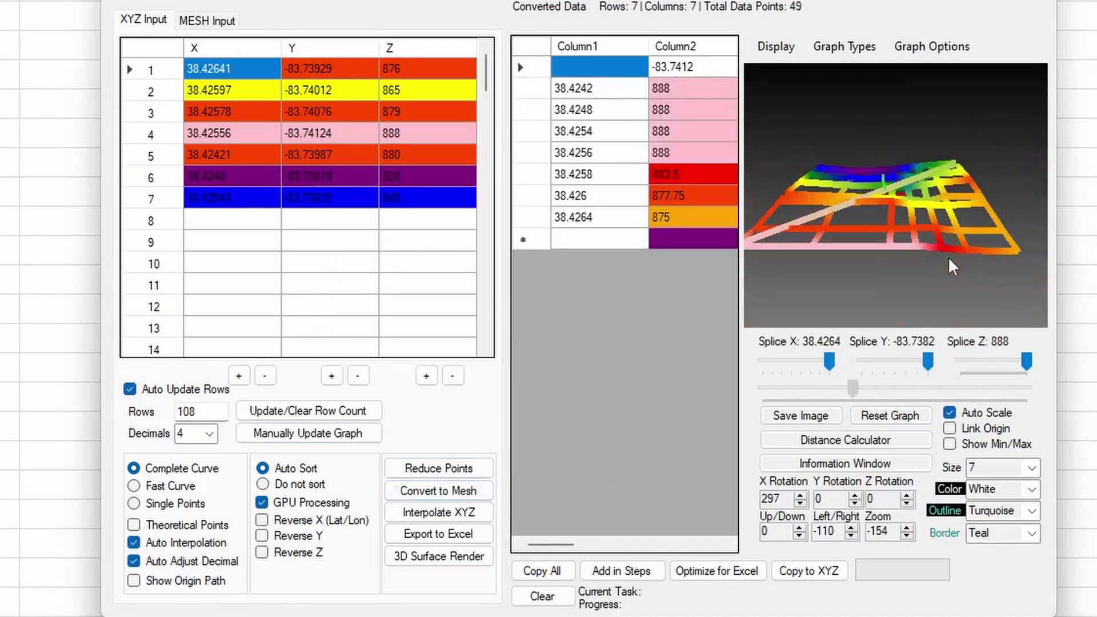
left_click_drag(916, 171, 900, 286)
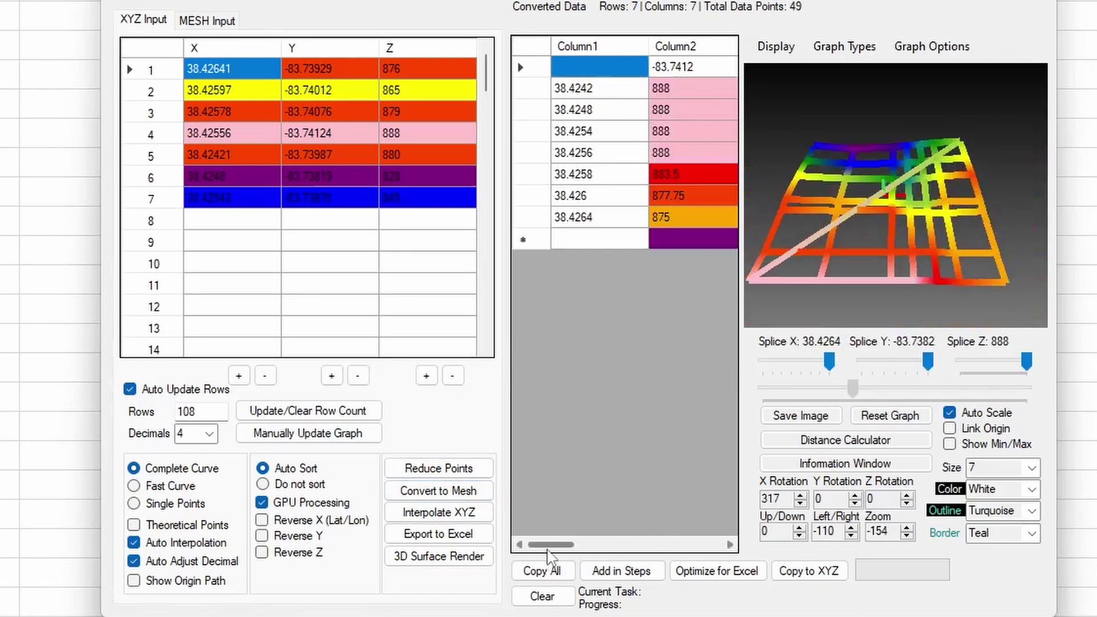
mouse_move(547, 550)
left_mouse_down()
mouse_move(678, 550)
mouse_move(541, 550)
left_mouse_up()
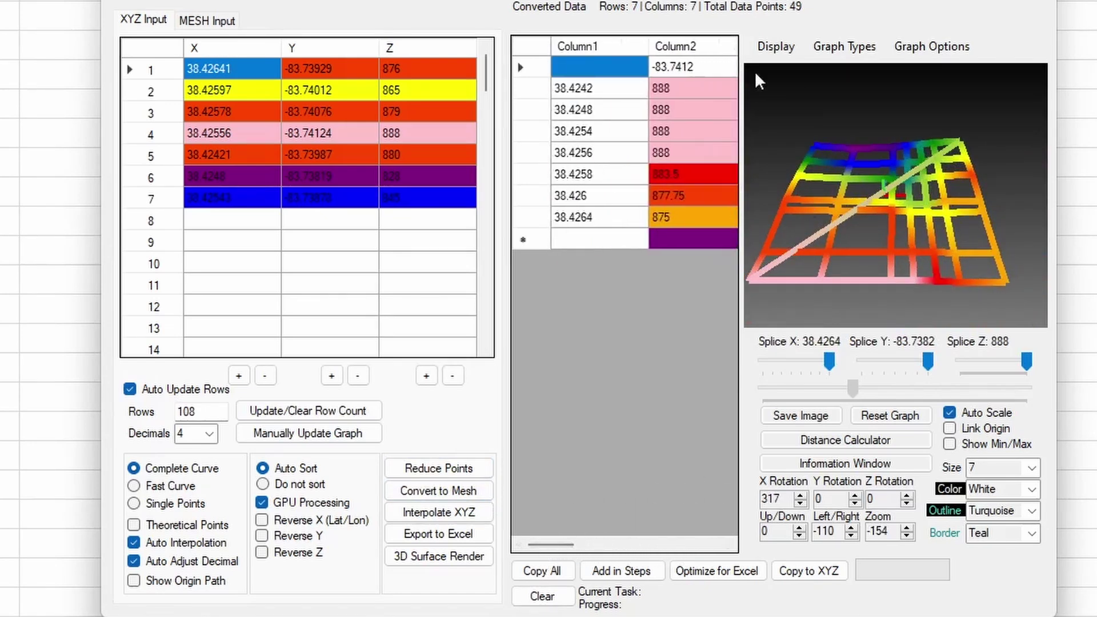
scroll(1008, 468, "up", 4)
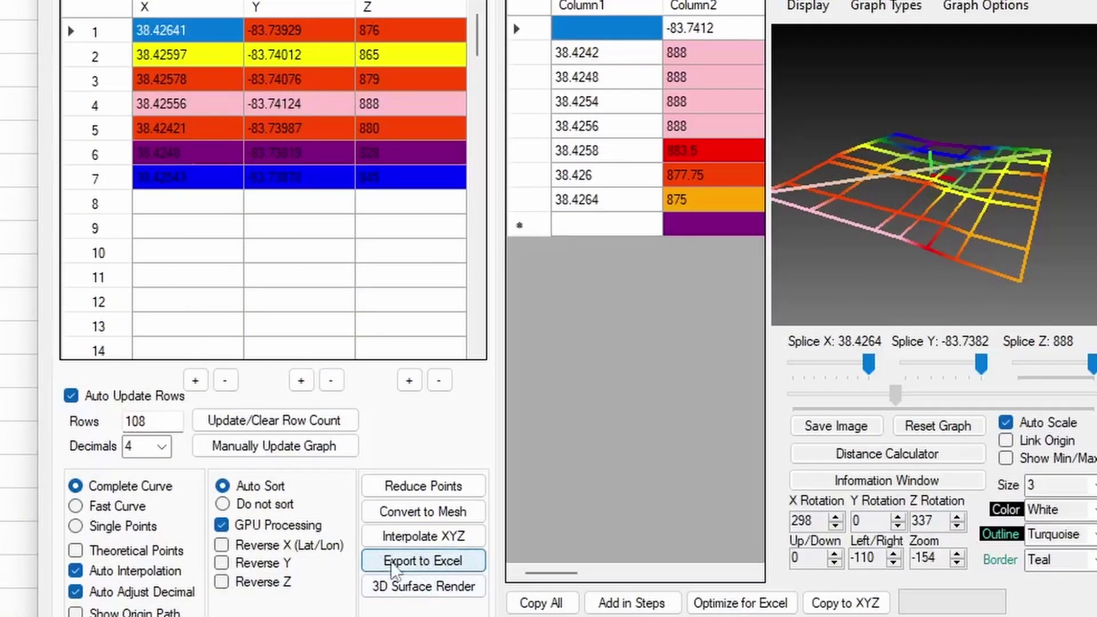
Set up the Excel export to include Date Converted, past the tier notice, keeping Display 3-D Surface.
left_click(472, 566)
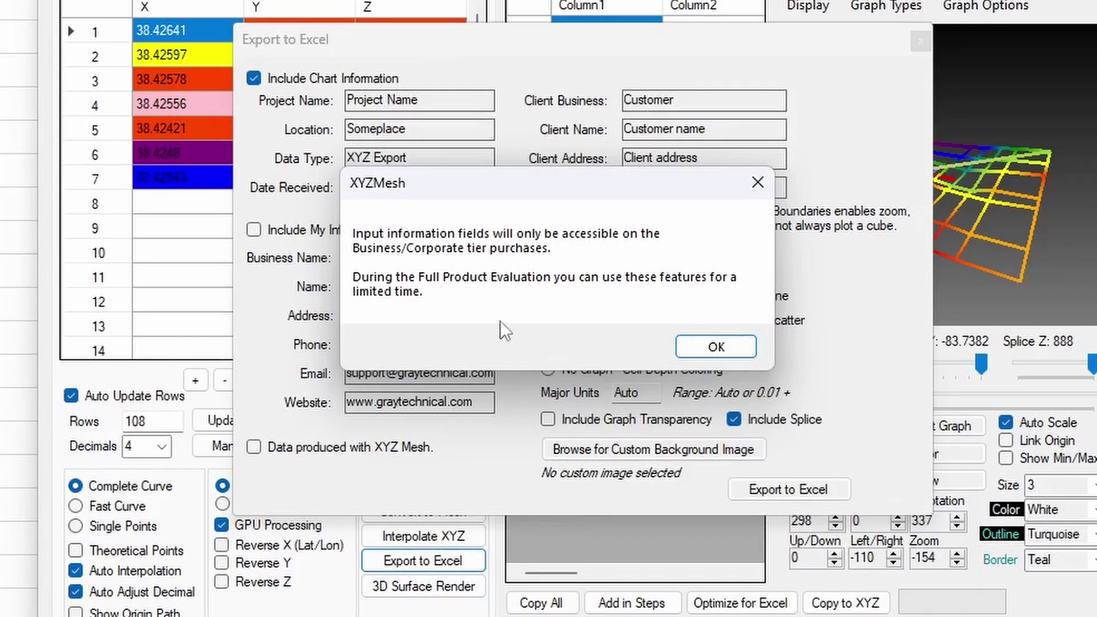
left_click(736, 353)
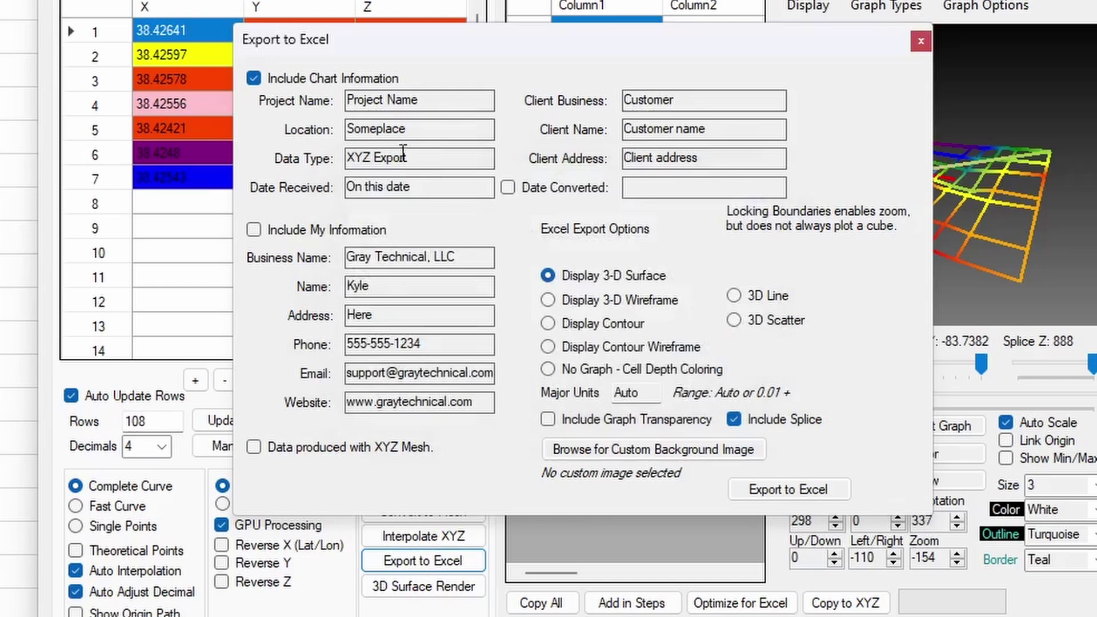
left_click(526, 188)
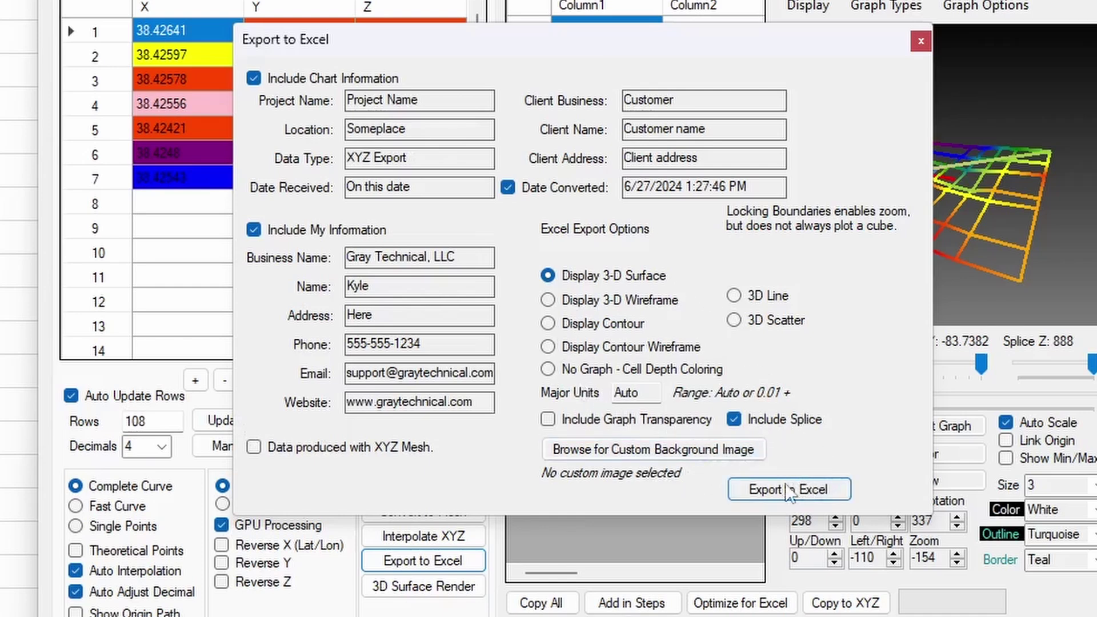
Export the mesh to Excel as a 3-D surface and deselect the exported data.
left_click(743, 495)
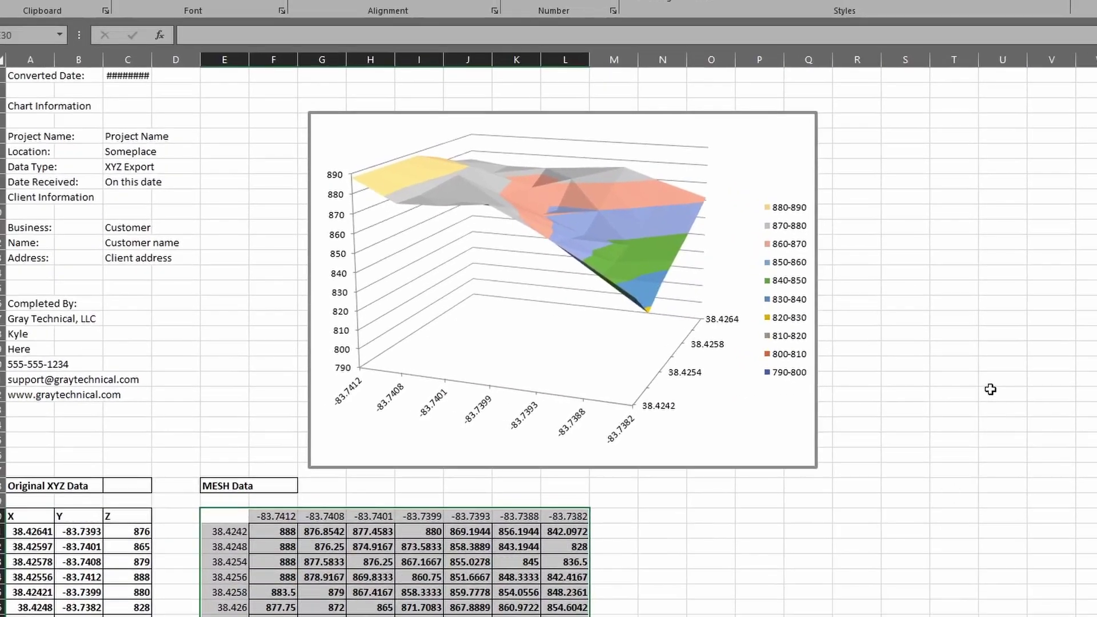
left_click(991, 389)
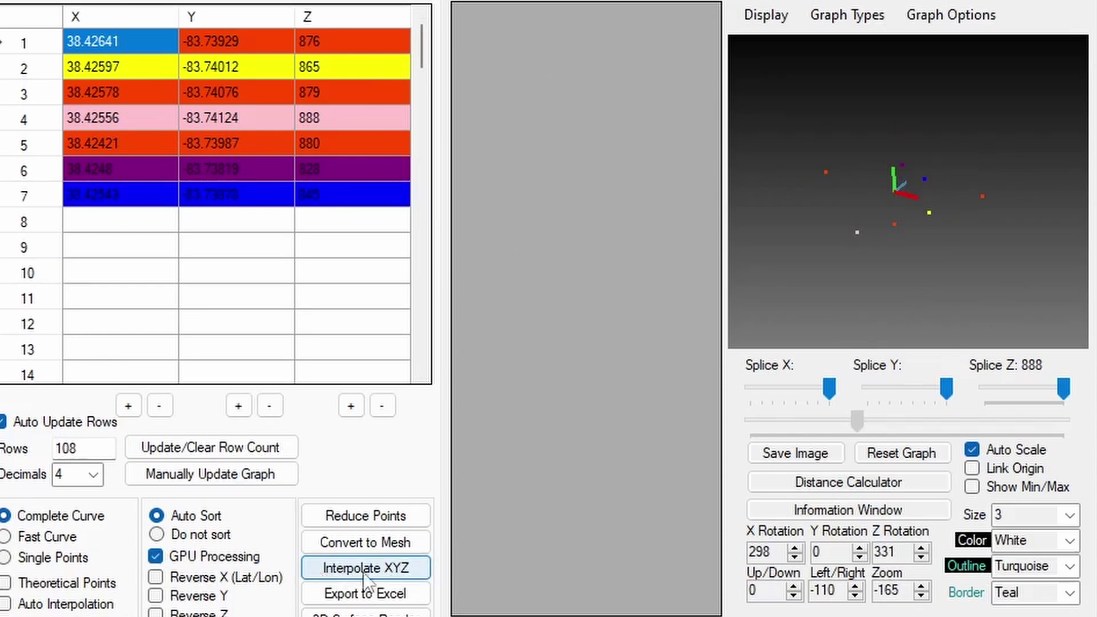
Interpolate the seven XYZ points into new saved data and zoom out to show them all.
left_click(414, 571)
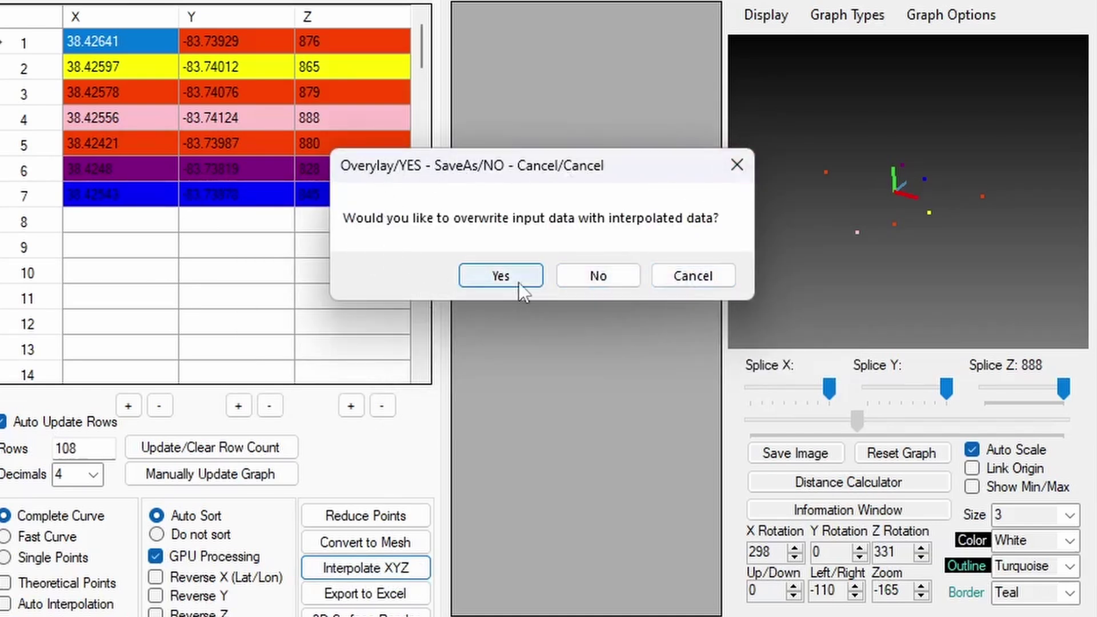
left_click(583, 283)
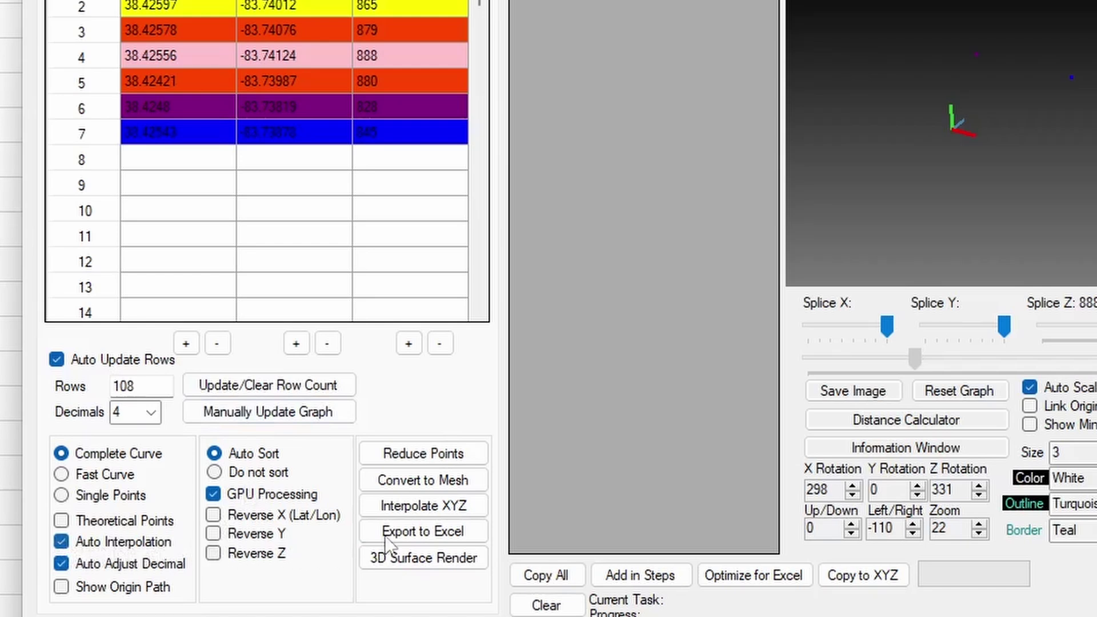
left_click(466, 509)
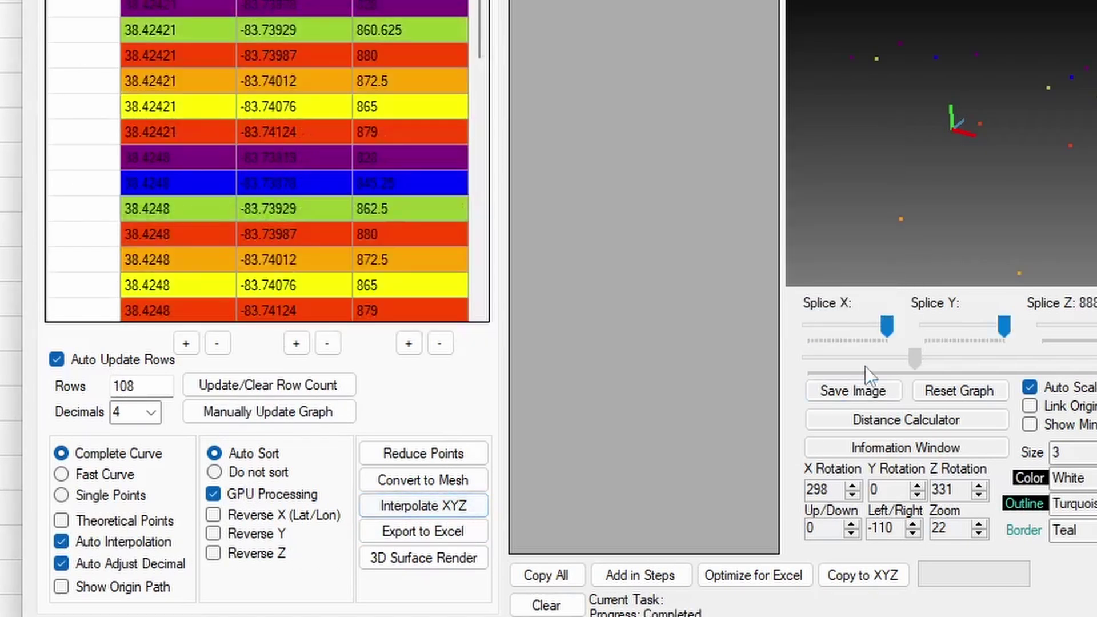
scroll(1007, 207, "down", 10)
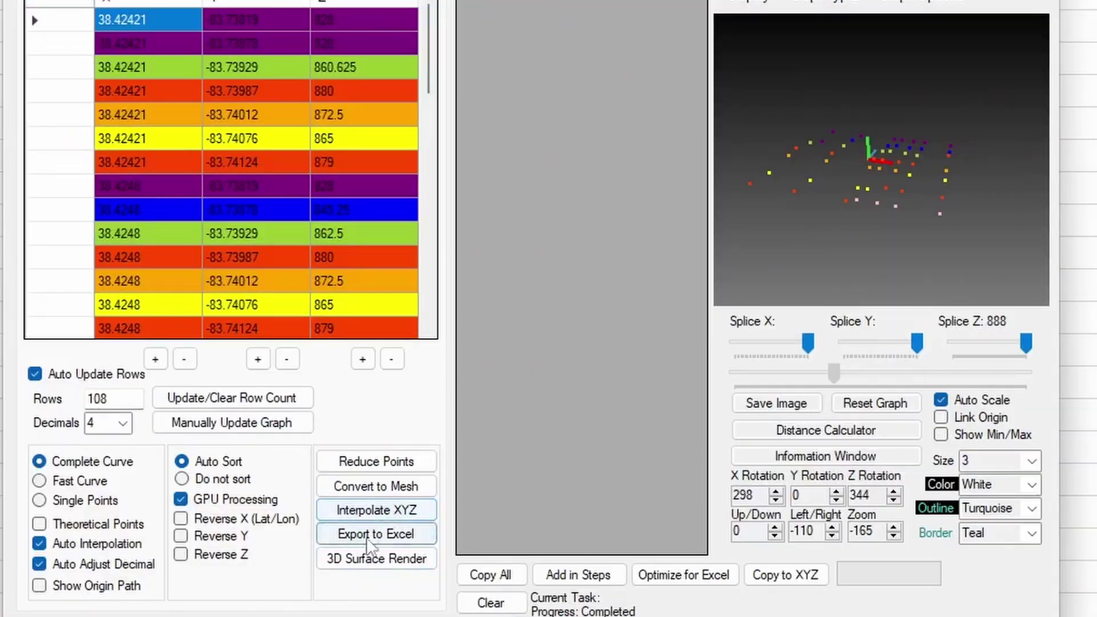
Export the interpolated points to Excel as a 3D Scatter chart with Include Depth Coloring on.
left_click(424, 537)
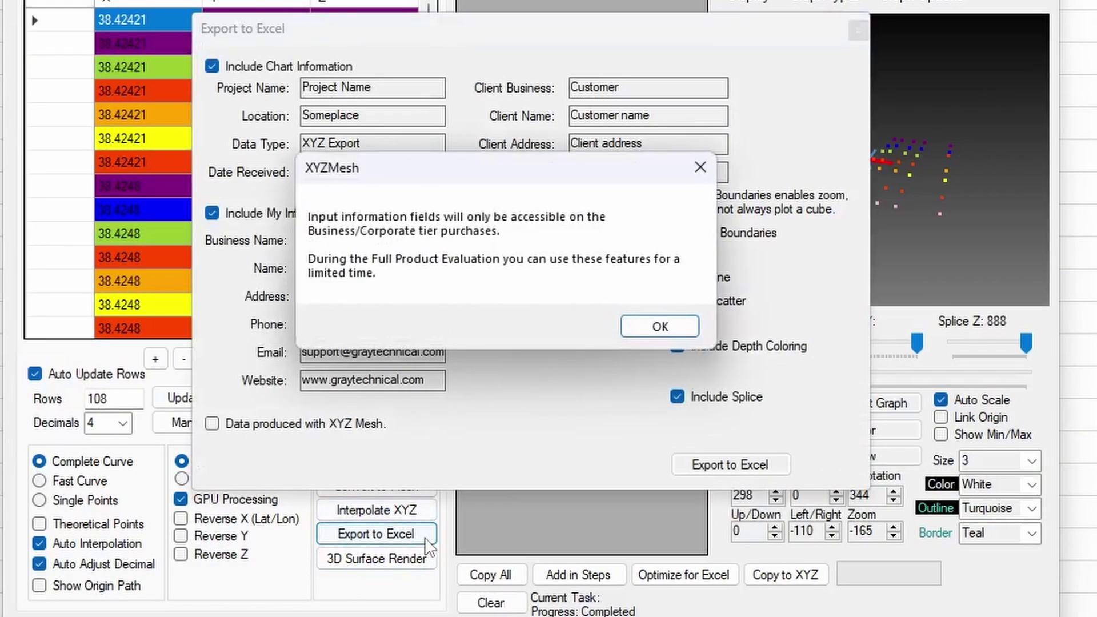
left_click(661, 327)
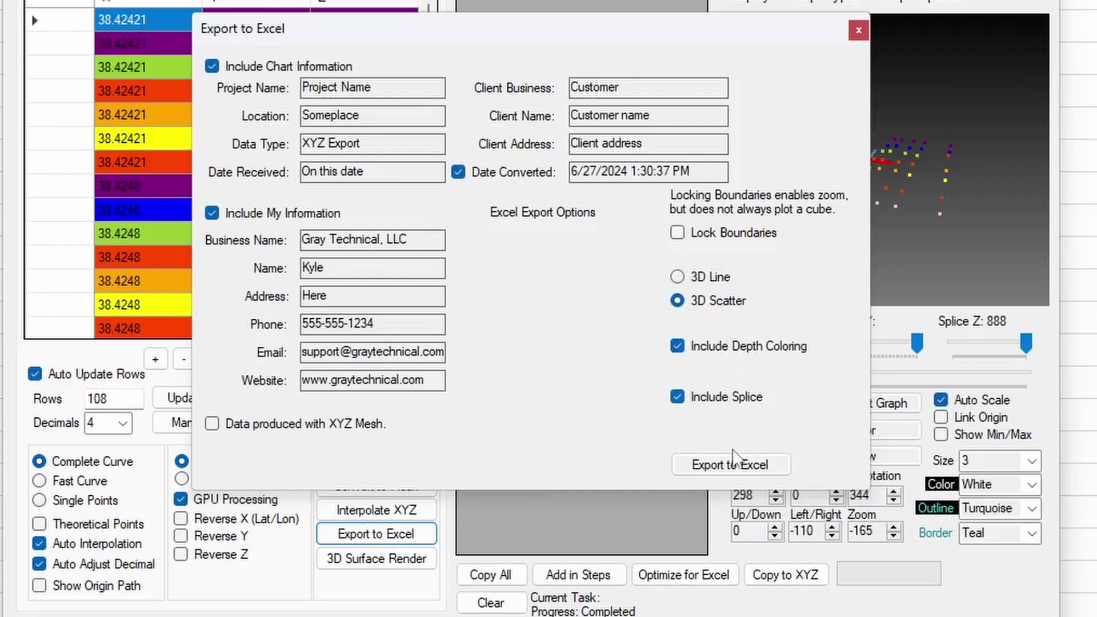
left_click(779, 467)
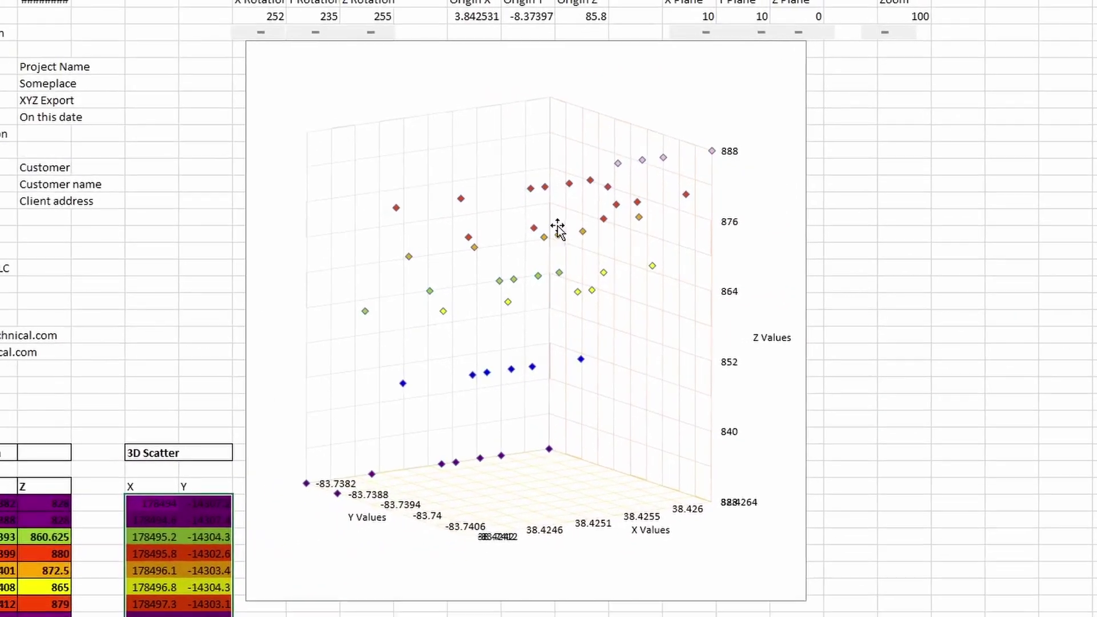
scroll(609, 232, "down", 3)
scroll(609, 232, "up", 7)
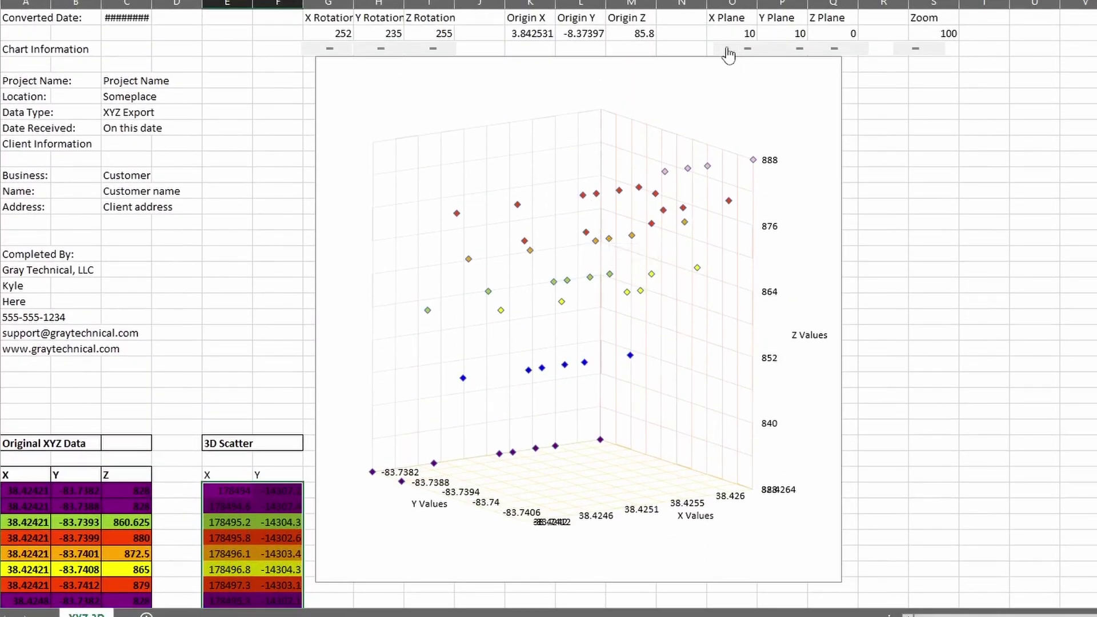
left_click(722, 49)
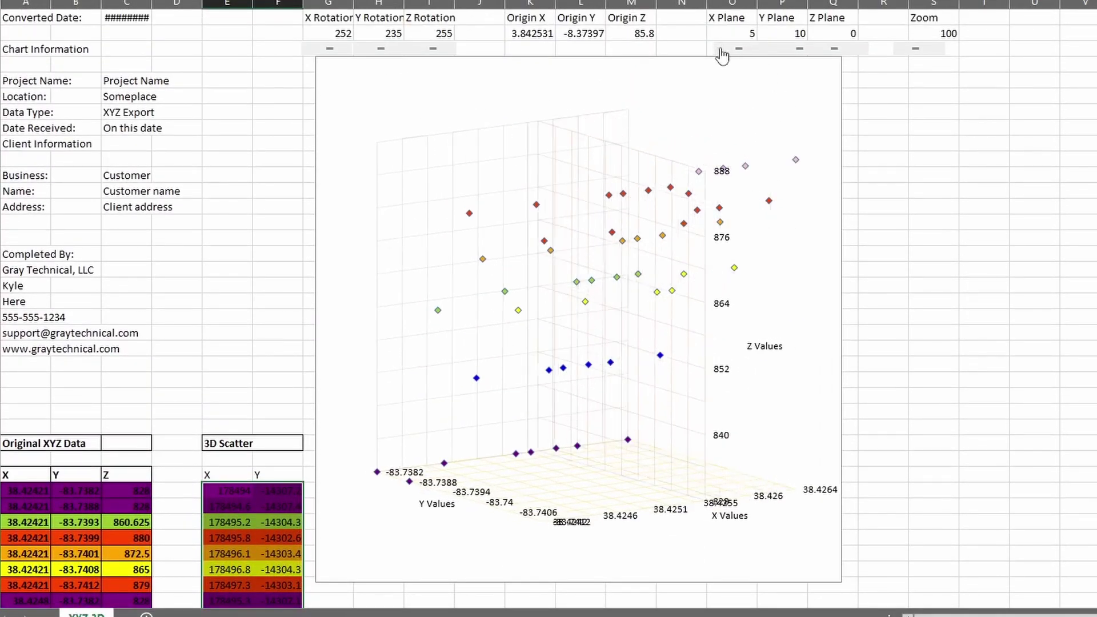
left_click(760, 49)
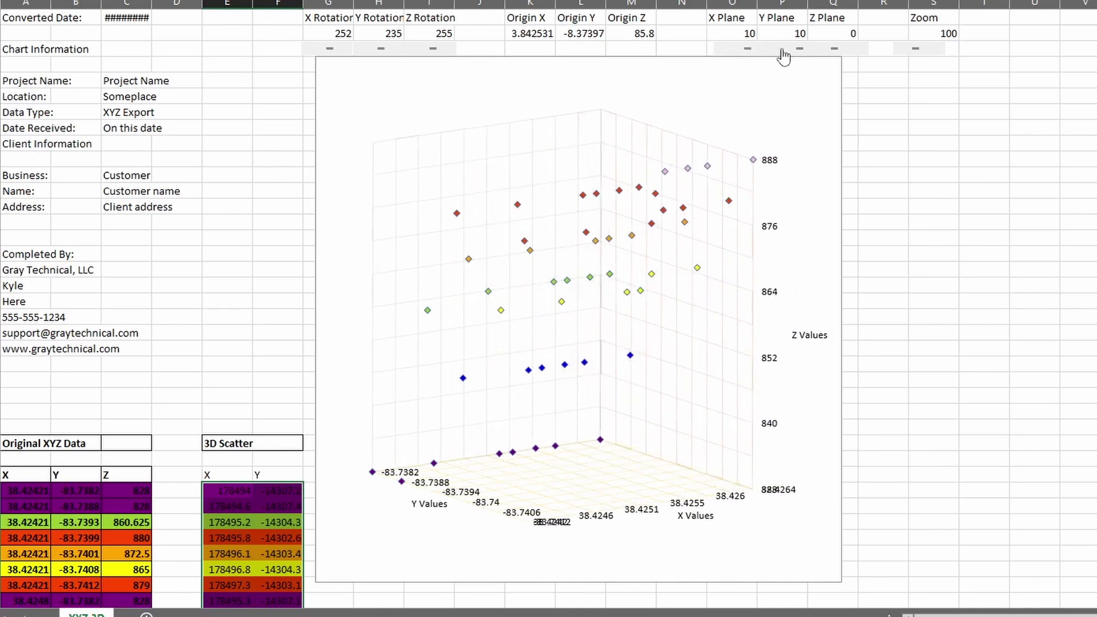
left_click(782, 50)
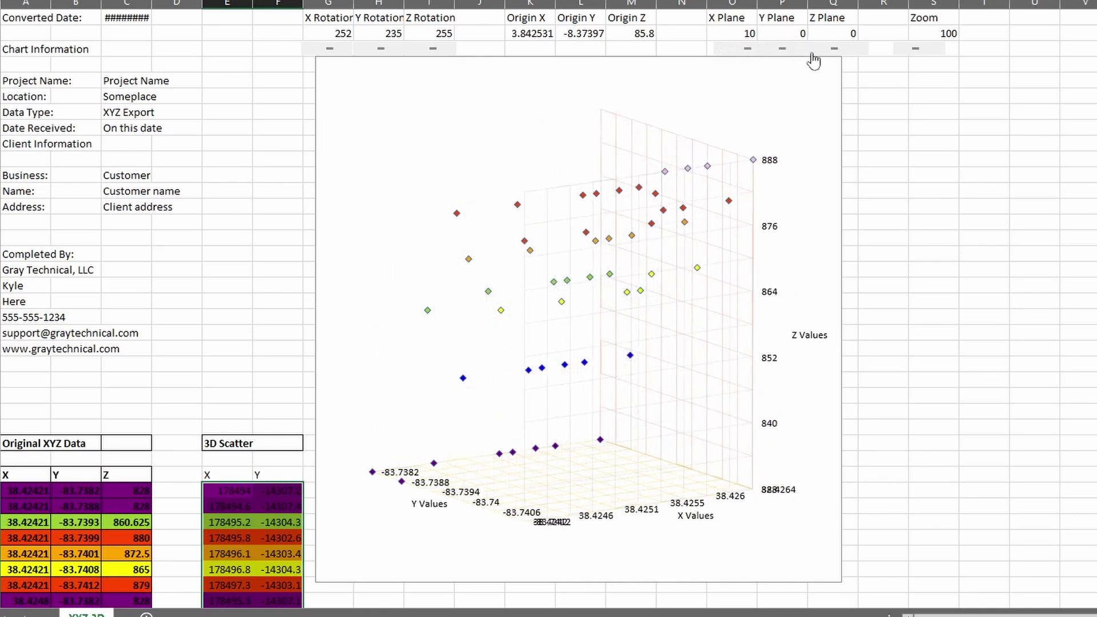